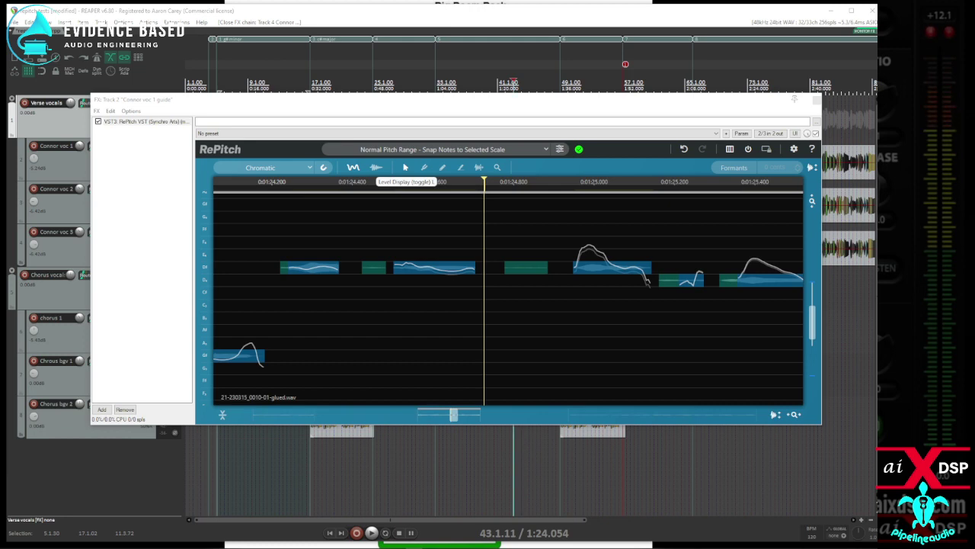
- Read the guide-capture and dub-capture instructions in the RePitch online manual page on using RePitch with VocAlign Ultra
drag(322, 104, 347, 274)
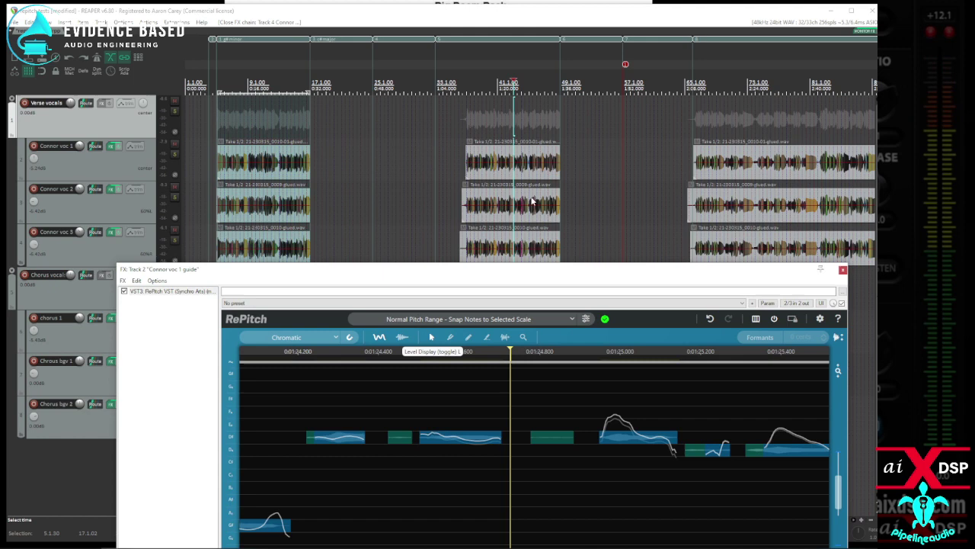
drag(384, 271, 339, 168)
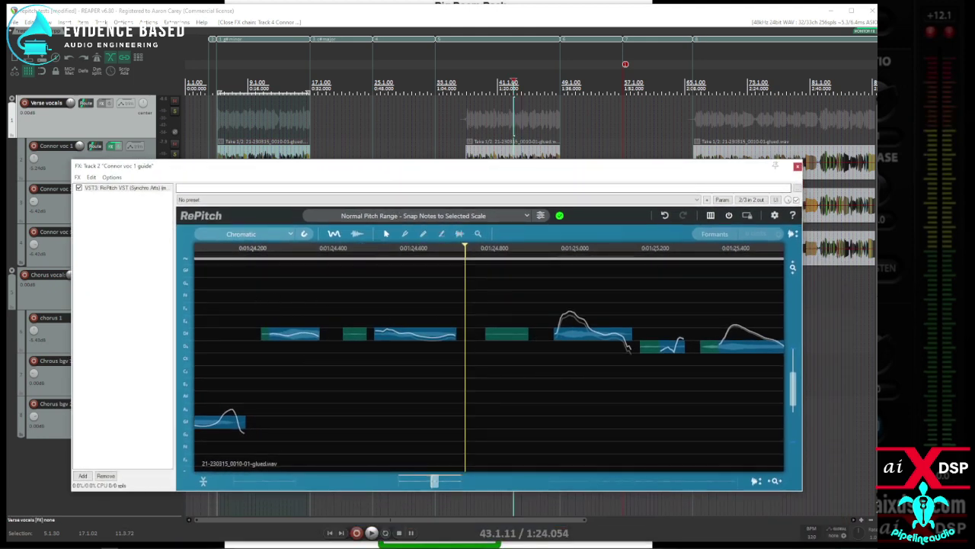
drag(0, 176, 624, 48)
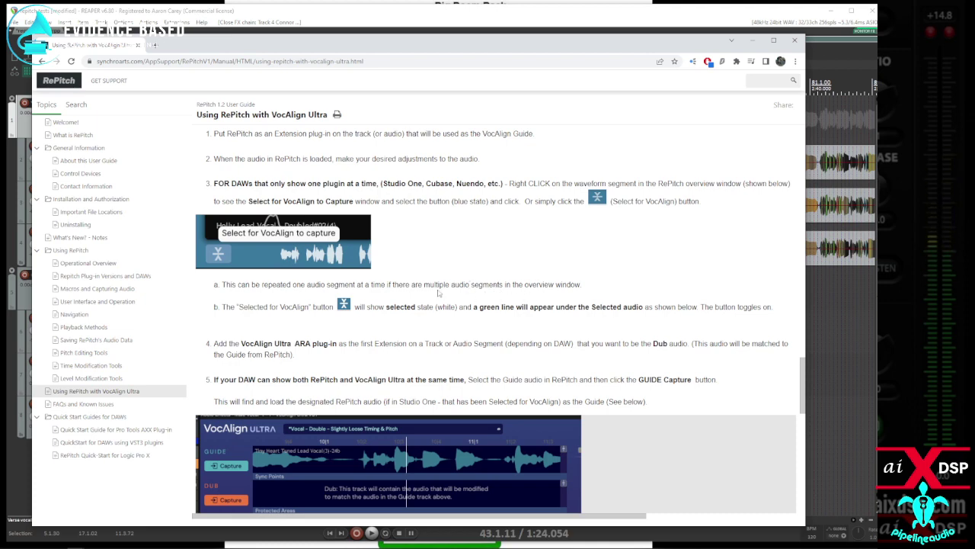
scroll(437, 291, down, 1)
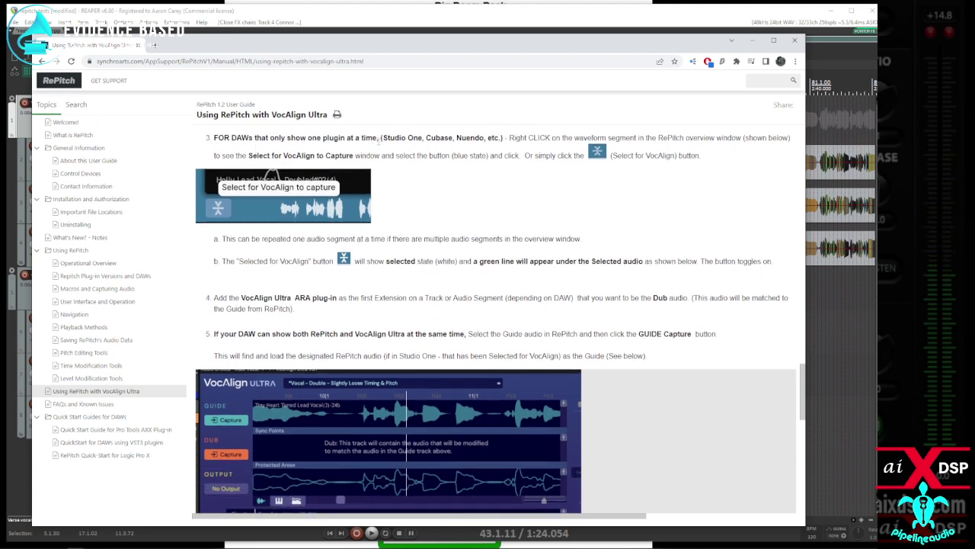
scroll(322, 230, down, 3)
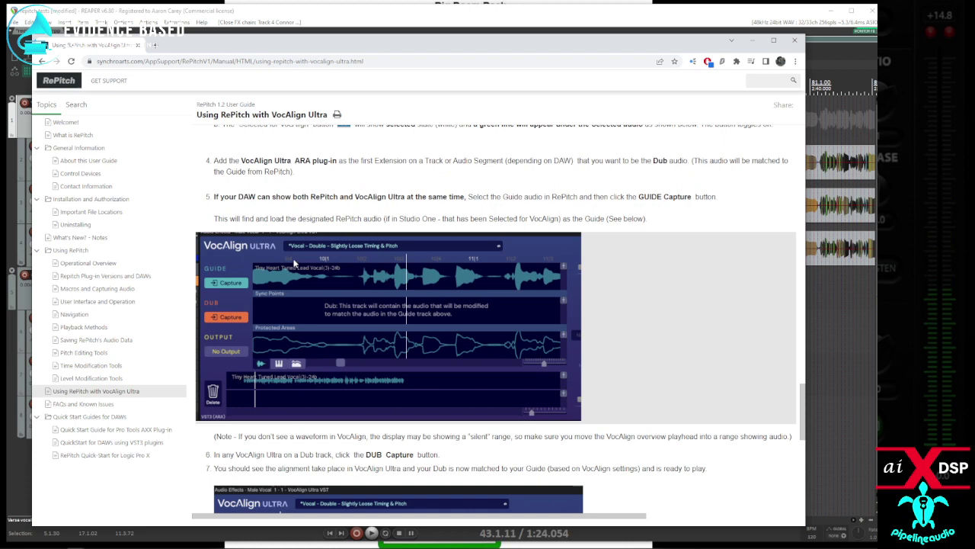
scroll(567, 169, down, 1)
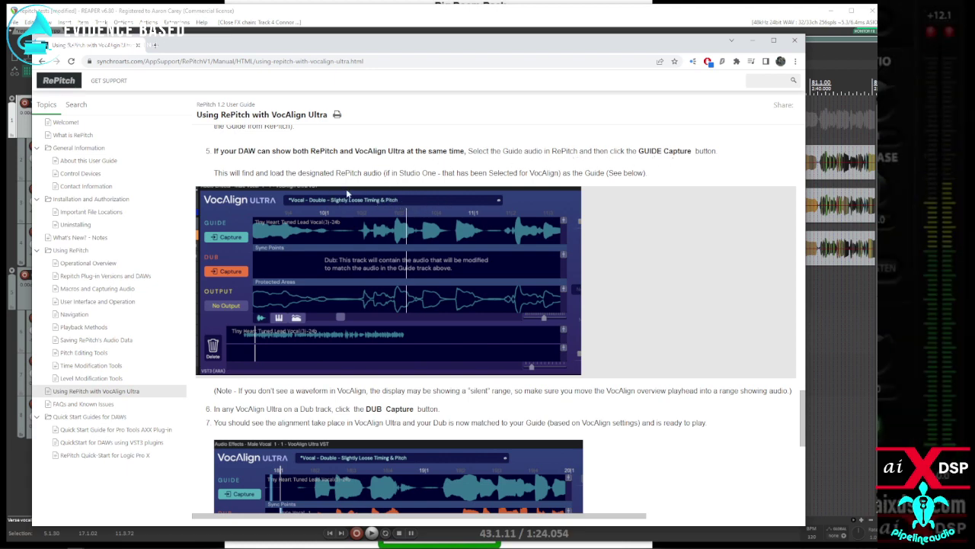
scroll(345, 268, down, 4)
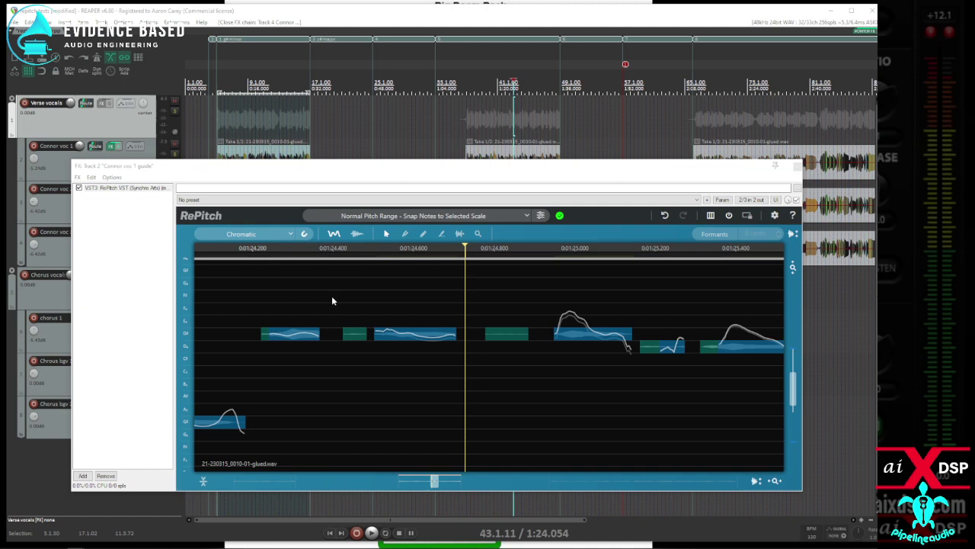
- Select all notes in RePitch's first vocal segment and mark the segment for VocAlign
click(253, 481)
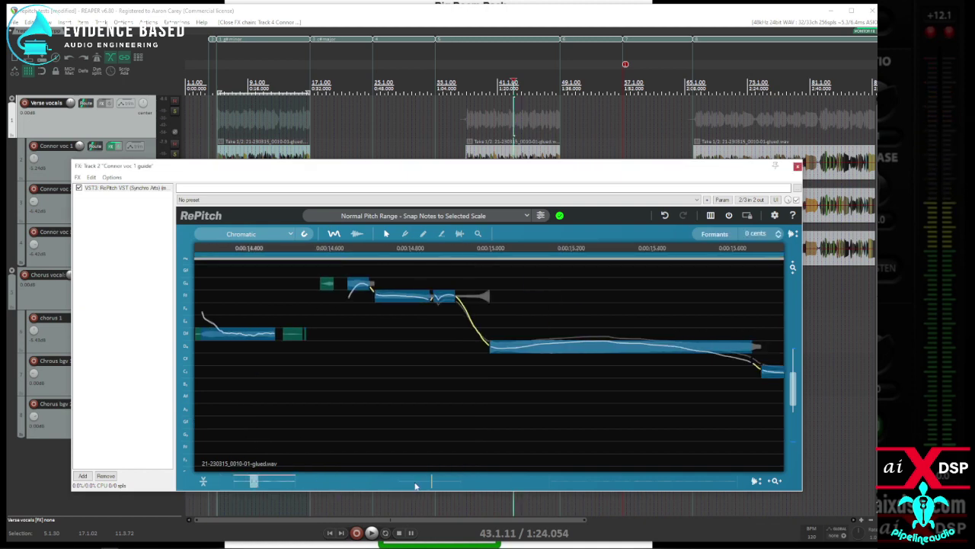
key(ctrl+a)
right_click(370, 347)
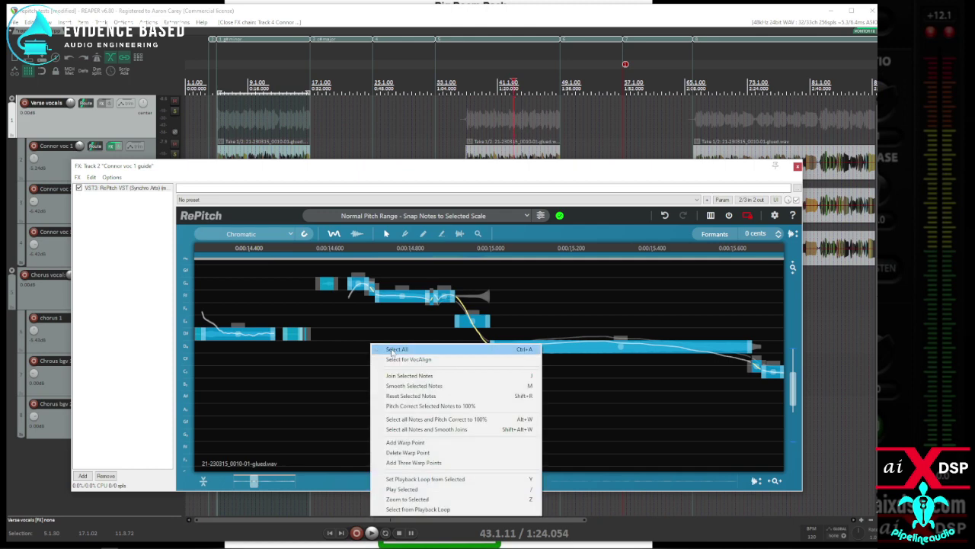
click(404, 361)
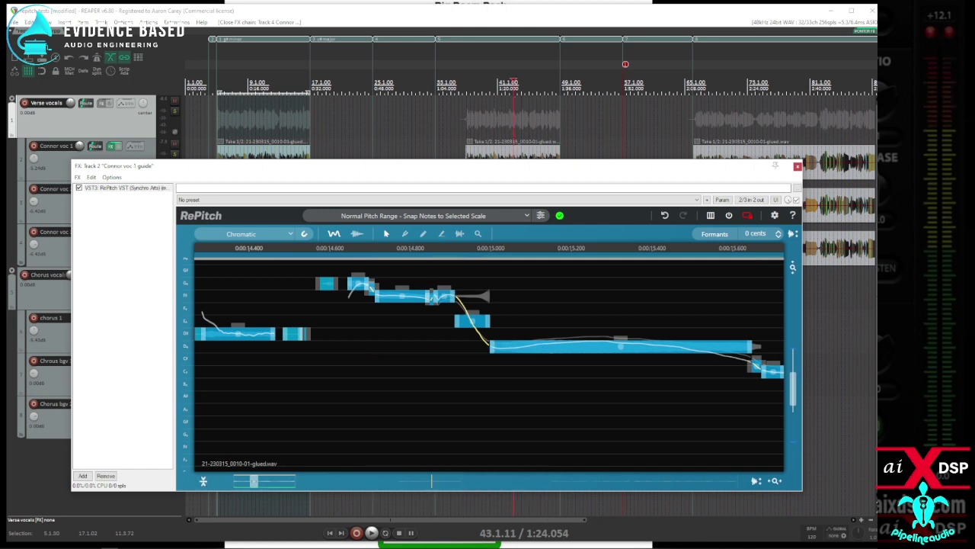
- Capture the marked RePitch segment as the guide in VocAlign Ultra on the second verse vocal track
drag(0, 115, 331, 132)
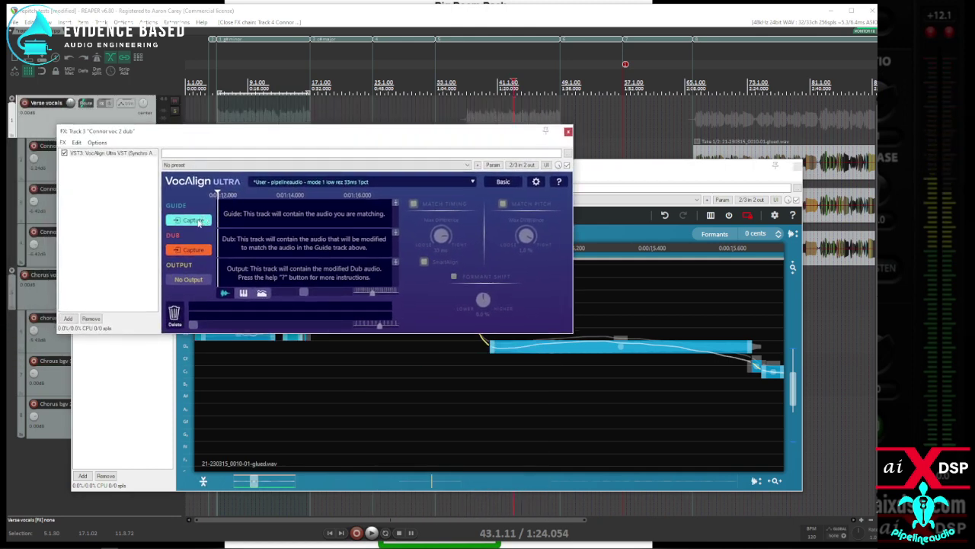
click(200, 222)
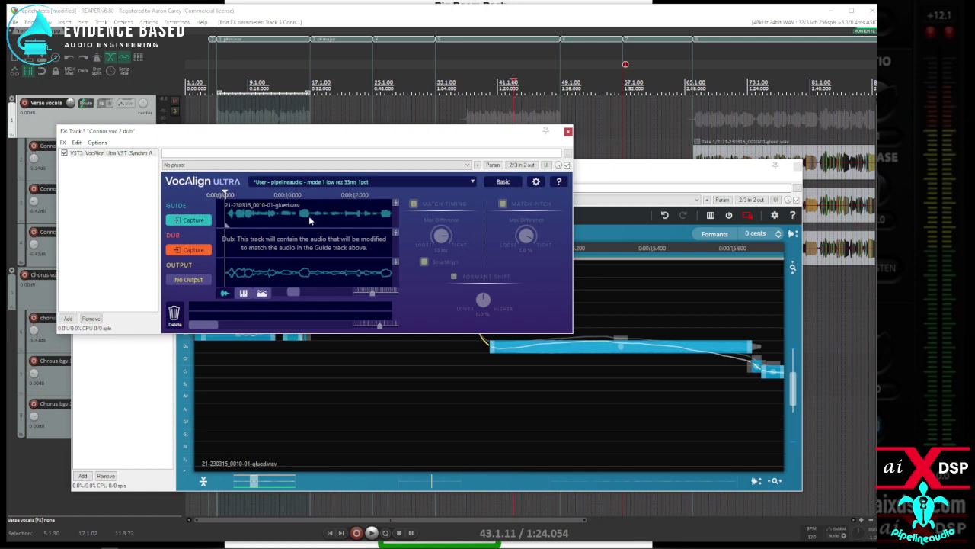
drag(373, 137, 349, 232)
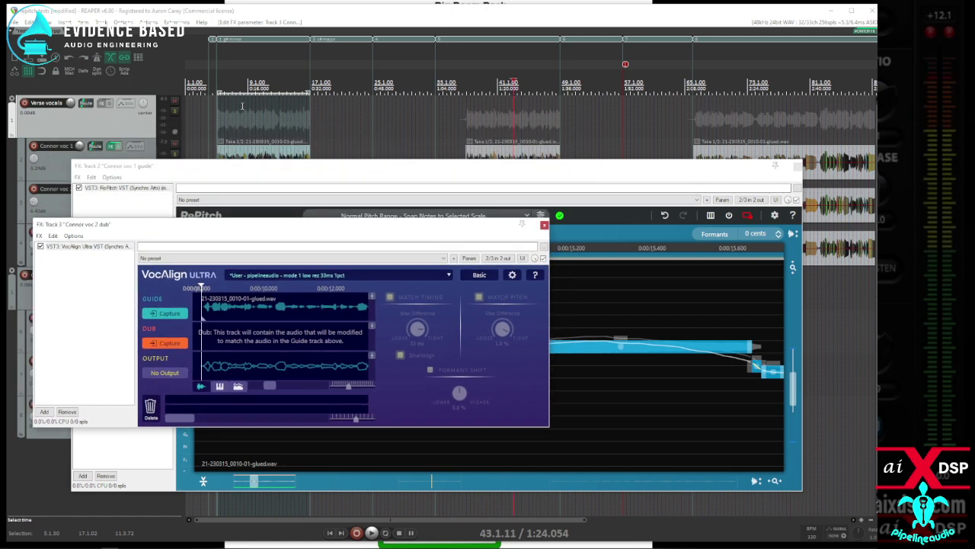
- Move through the project and the VocAlign timeline to check which sections the captured guide covers
click(237, 82)
key(space)
key(space)
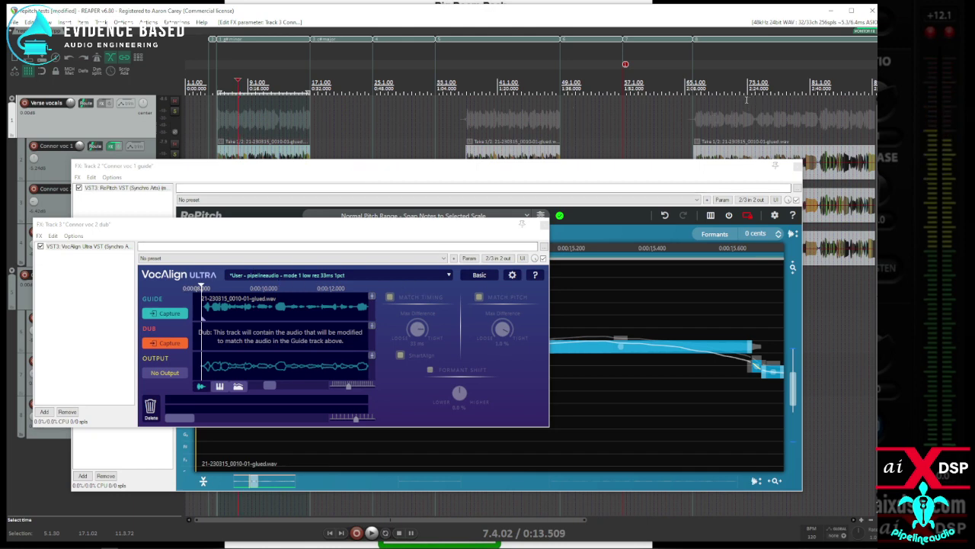
click(202, 288)
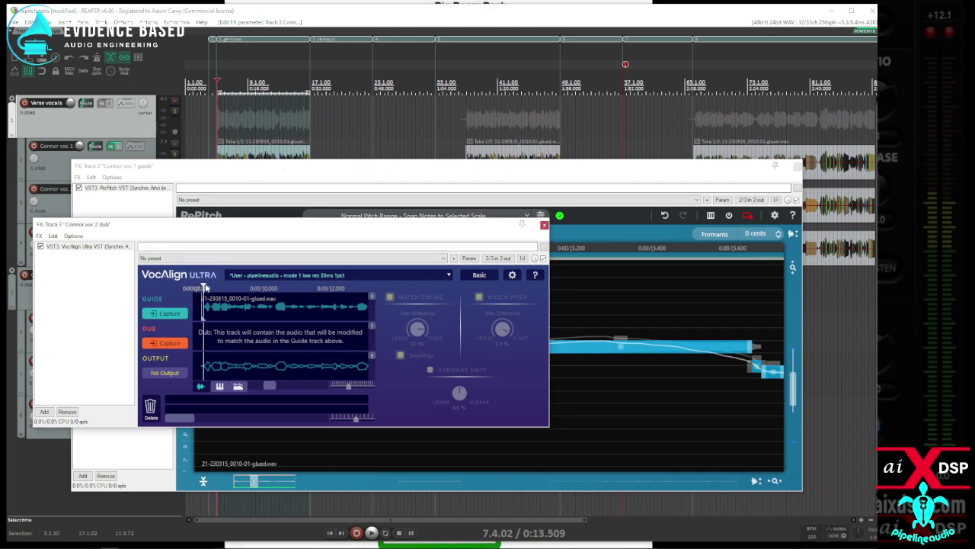
drag(338, 291, 293, 290)
scroll(293, 294, left, 6)
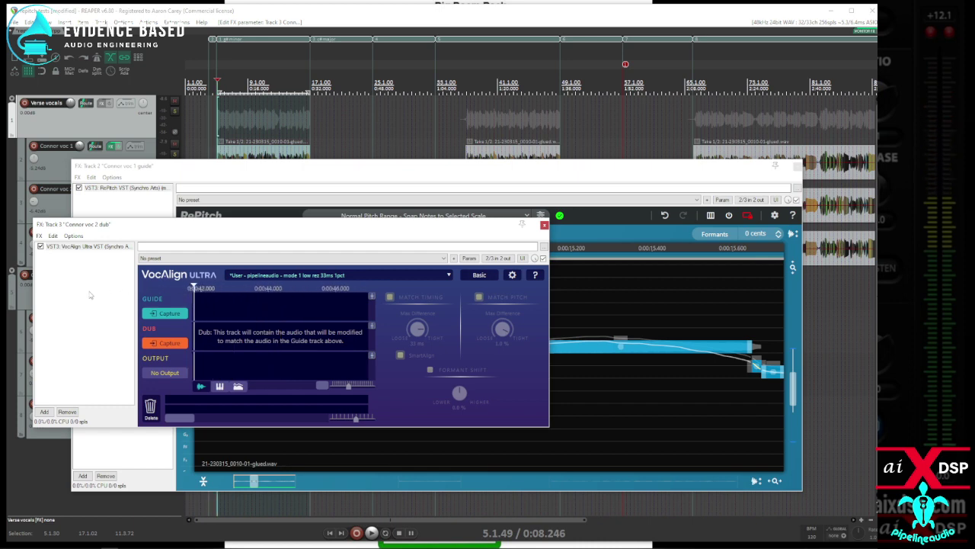
drag(179, 301, 285, 301)
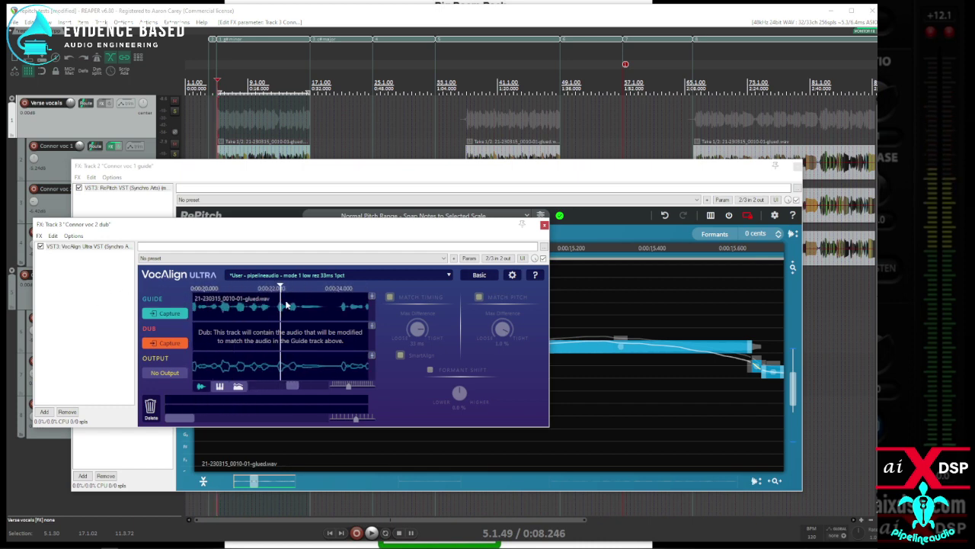
- Rearrange the plug-in windows and delete the captured guide audio from VocAlign Ultra
click(426, 171)
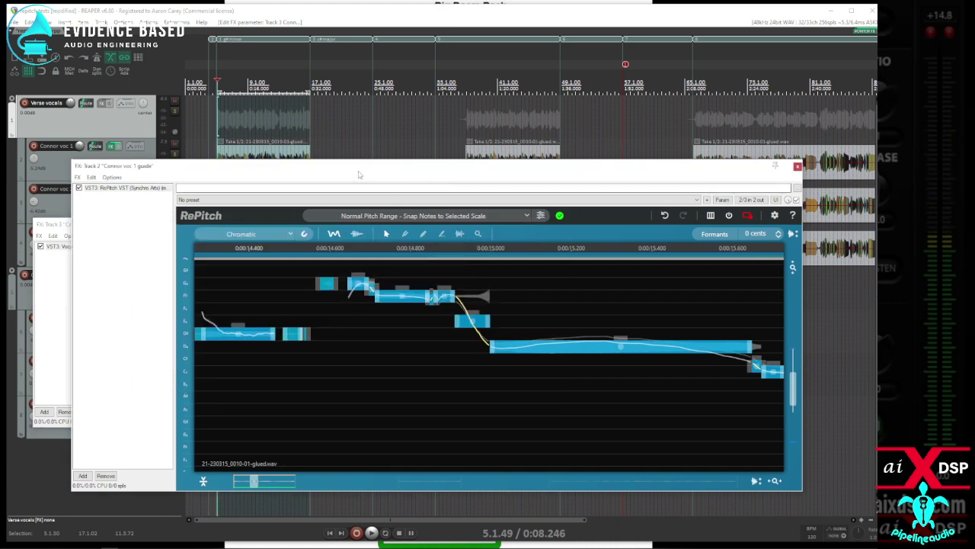
drag(356, 171, 511, 311)
click(266, 237)
click(152, 406)
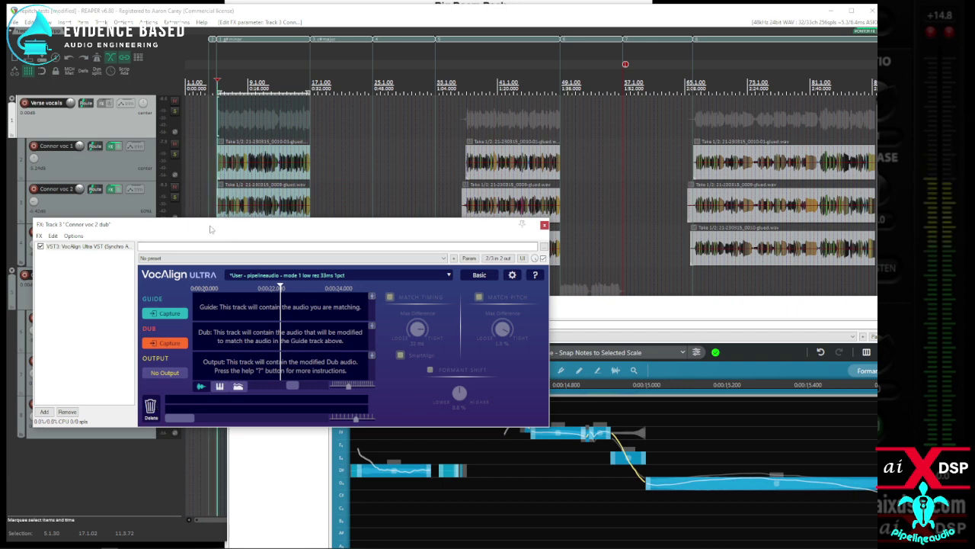
- Place the RePitch and VocAlign windows alongside each other and try to capture the guide again
drag(232, 222, 206, 295)
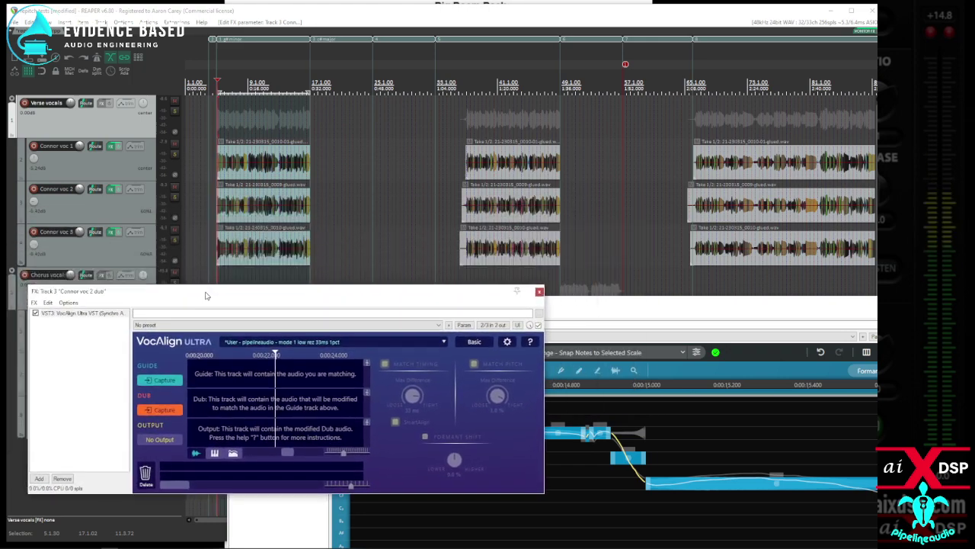
click(566, 315)
drag(548, 303, 485, 77)
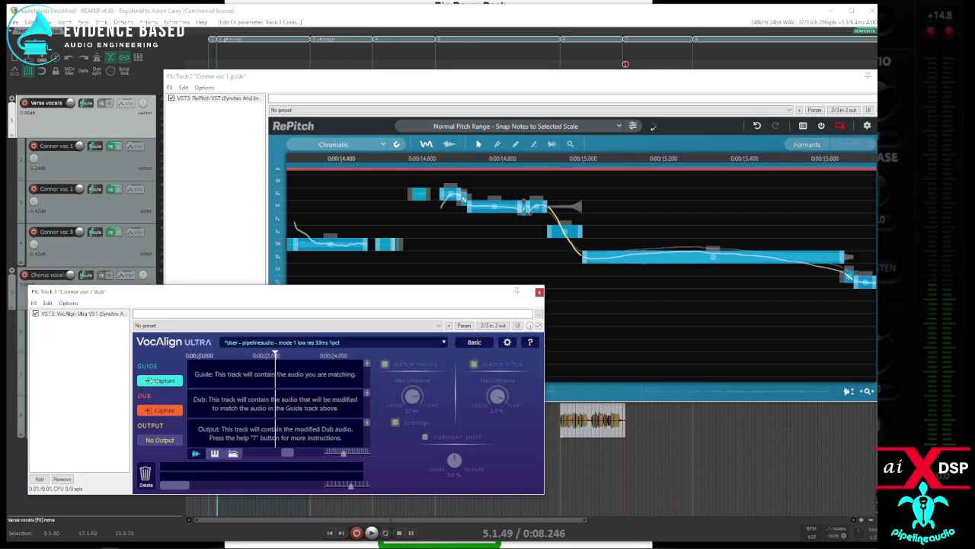
click(156, 382)
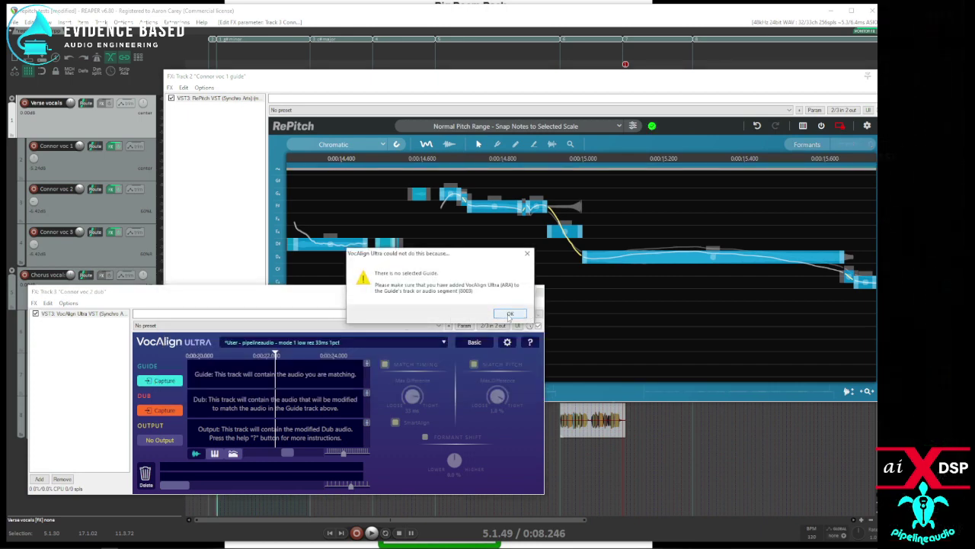
click(509, 314)
- Mark the first RePitch segment for VocAlign again and capture it as the guide
drag(312, 82, 484, 125)
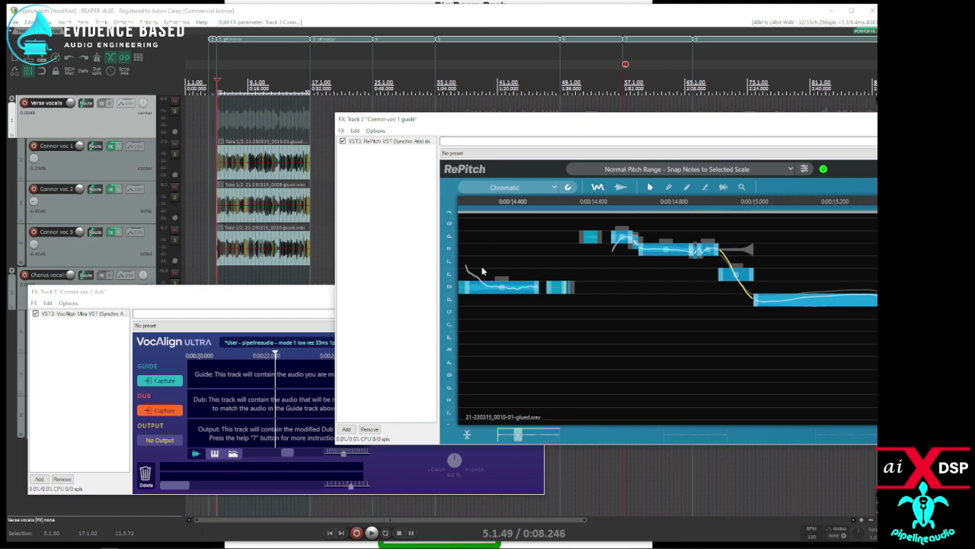
click(510, 332)
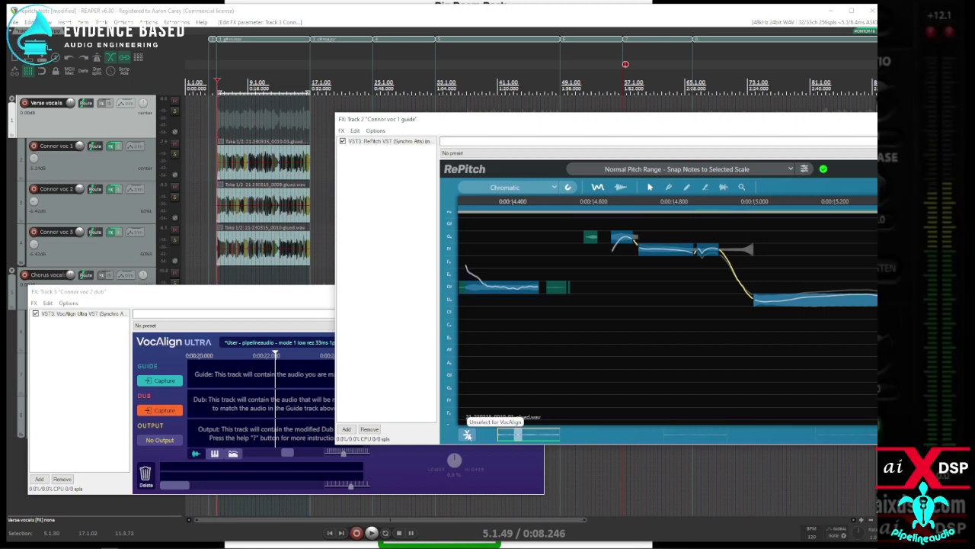
click(168, 383)
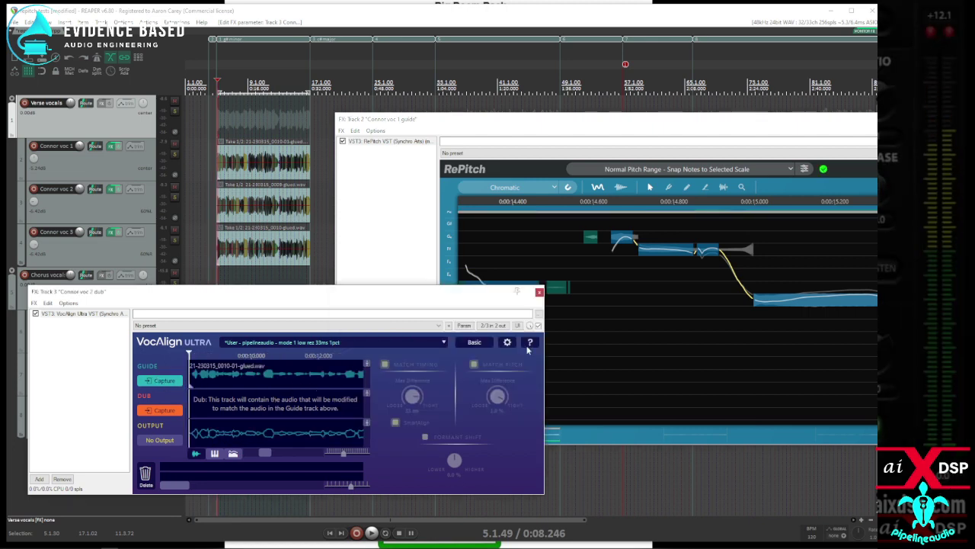
- Mark RePitch's second vocal segment for VocAlign, capture it as the guide and check its coverage along the timeline
drag(584, 126, 506, 106)
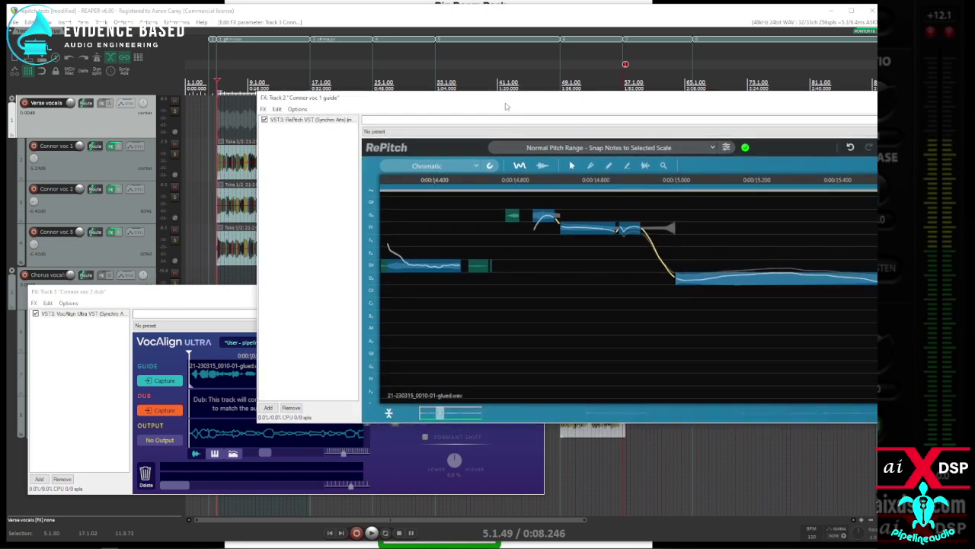
click(601, 414)
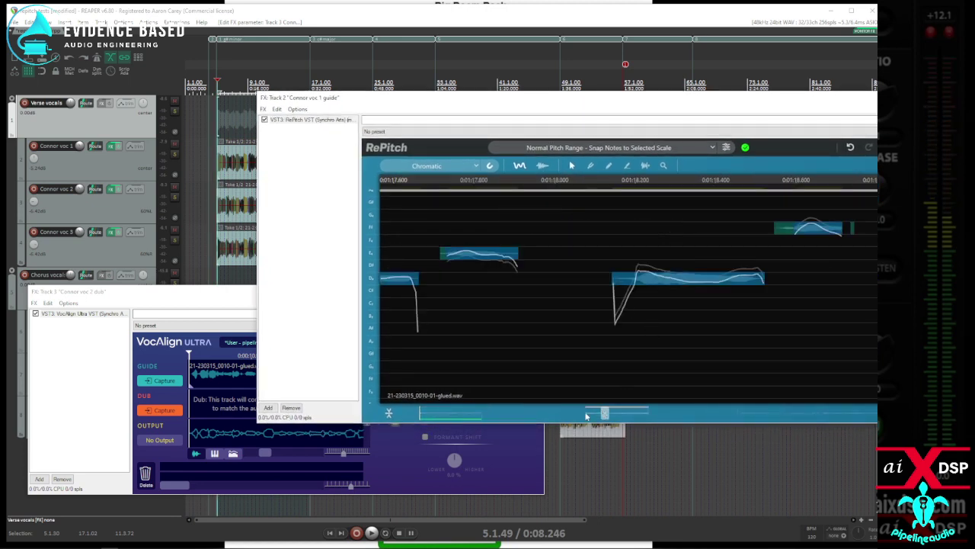
click(387, 412)
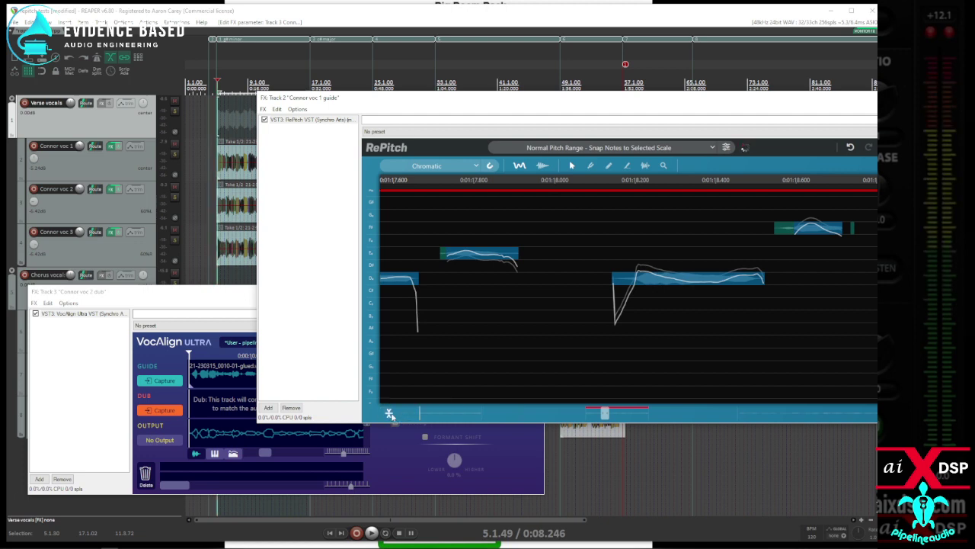
click(163, 382)
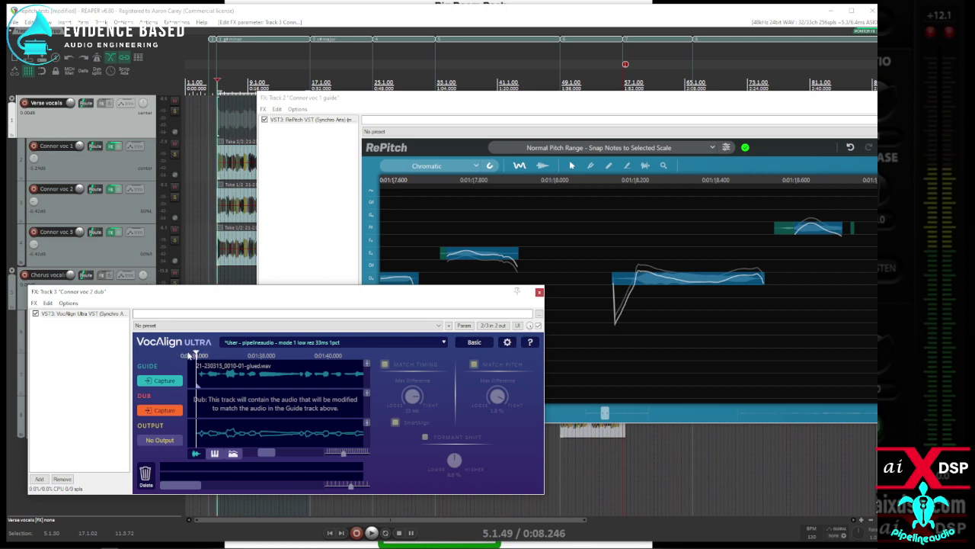
drag(194, 353, 215, 361)
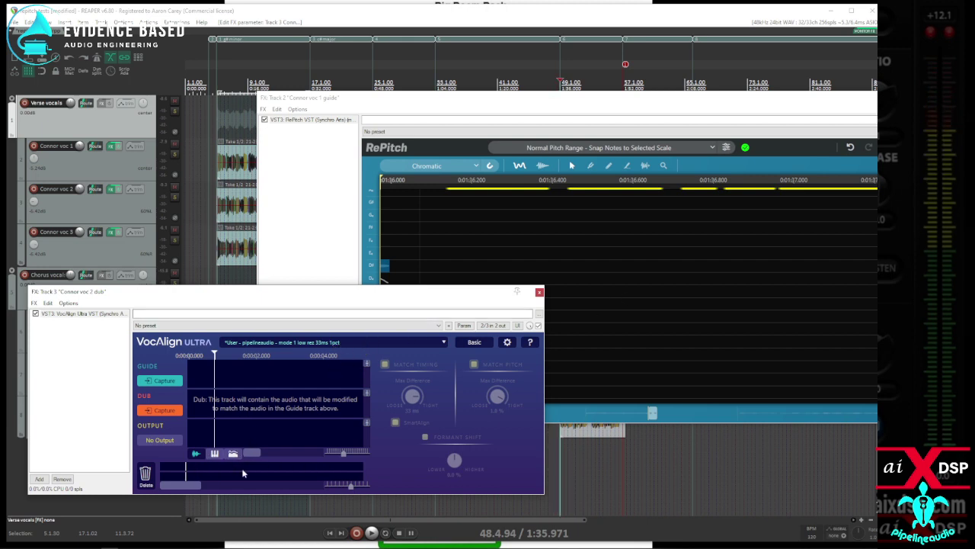
- Clear the guide and recapture it from all three clips on the first verse vocal track
click(438, 101)
drag(438, 102, 0, 124)
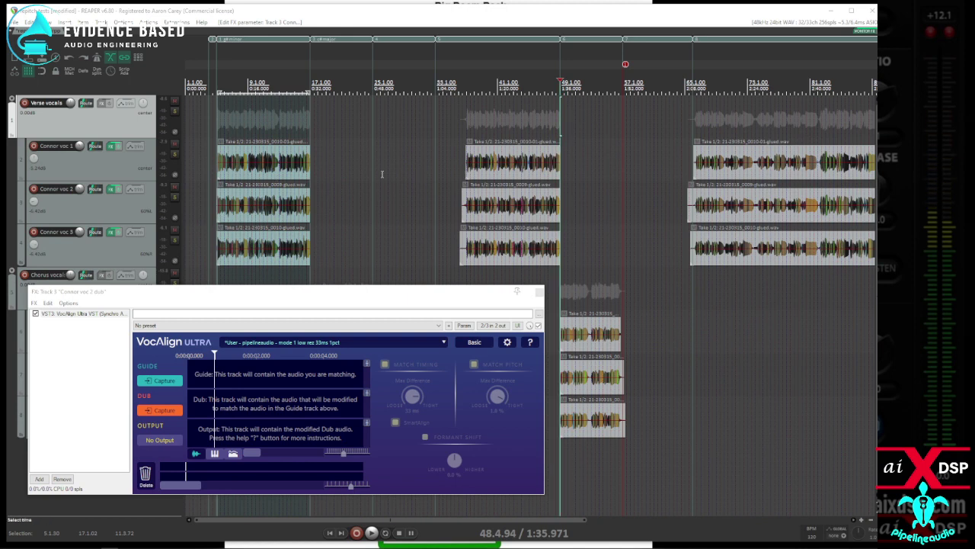
scroll(194, 157, down, 2)
double_click(122, 165)
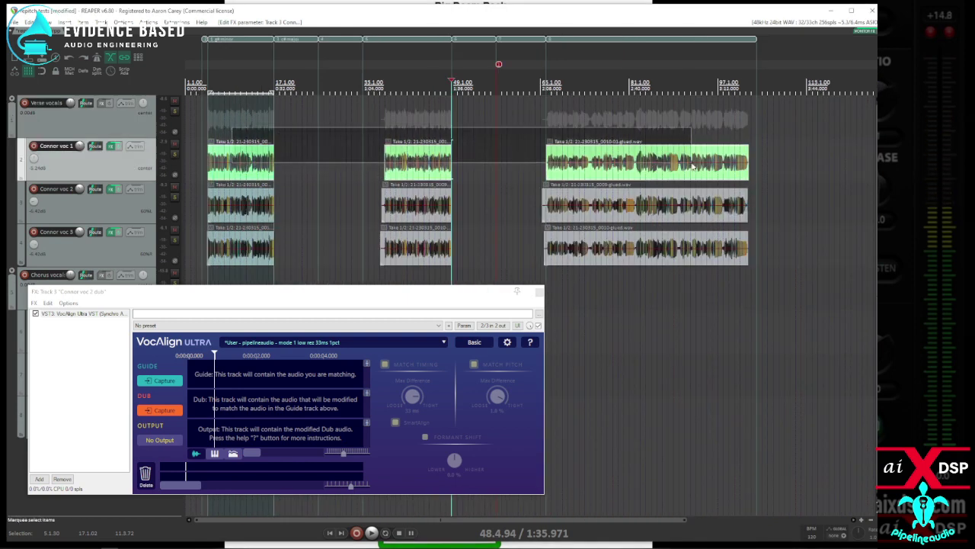
click(157, 381)
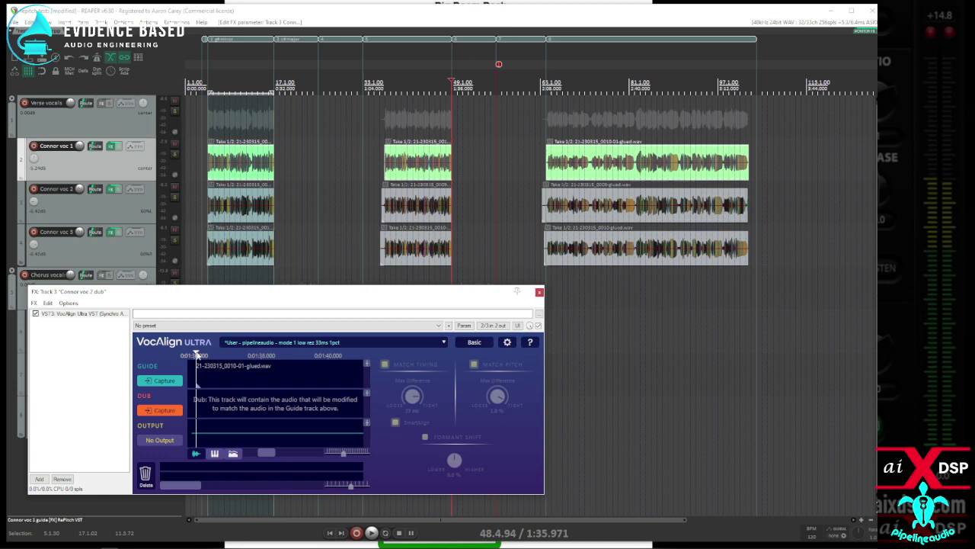
drag(196, 353, 68, 346)
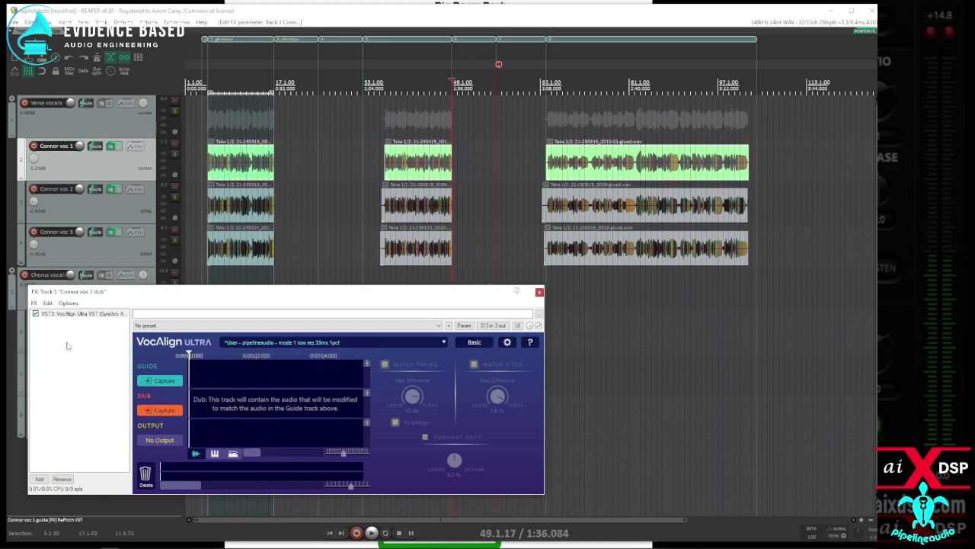
- Capture the second verse vocal track's clips as the VocAlign dub, and recapture the first verse vocal track as the guide
click(121, 219)
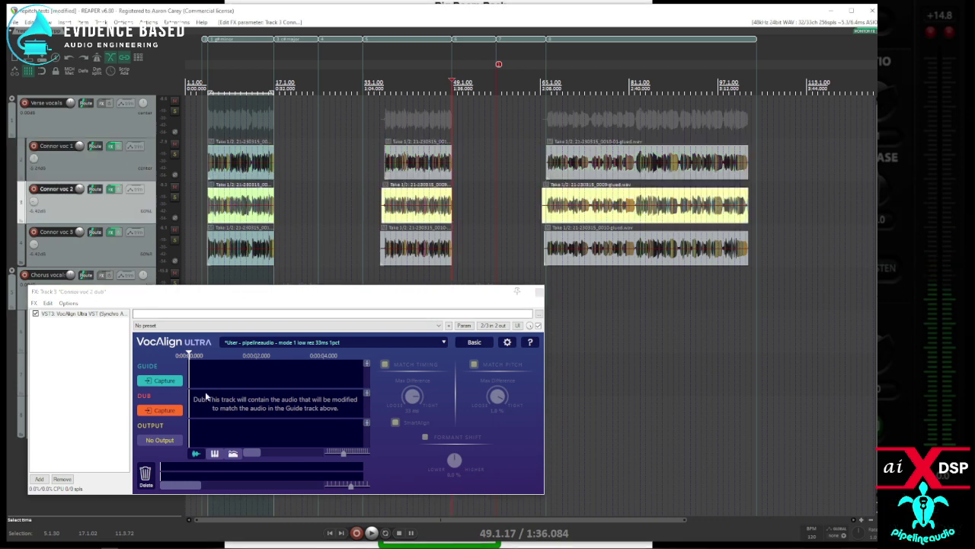
click(176, 410)
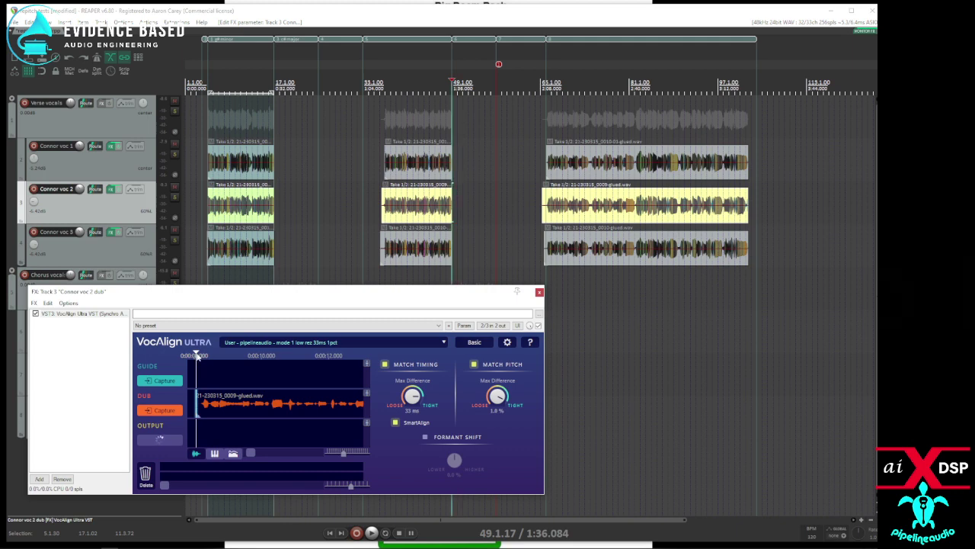
click(136, 163)
click(171, 382)
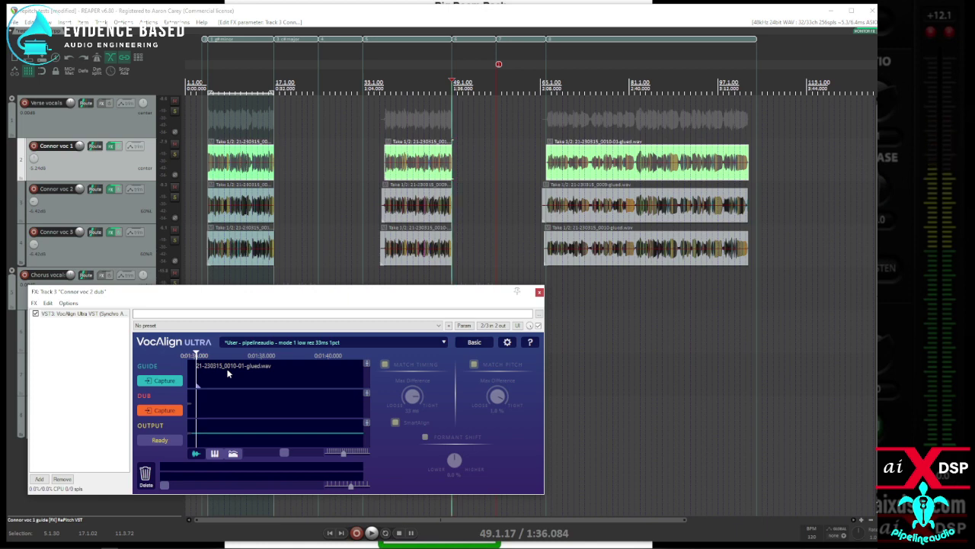
- Try again to capture the first verse vocal track as the guide and the second verse vocal track as the dub
drag(196, 353, 112, 348)
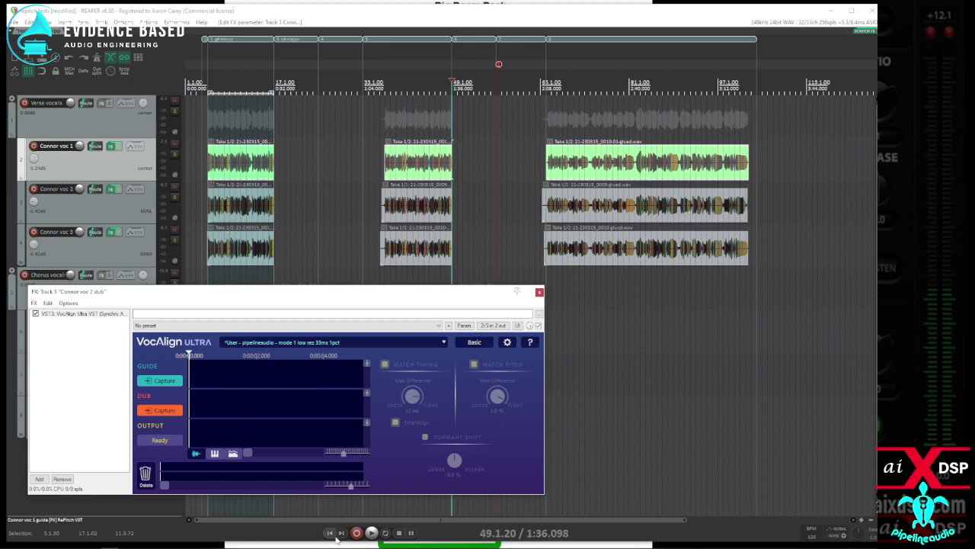
click(164, 382)
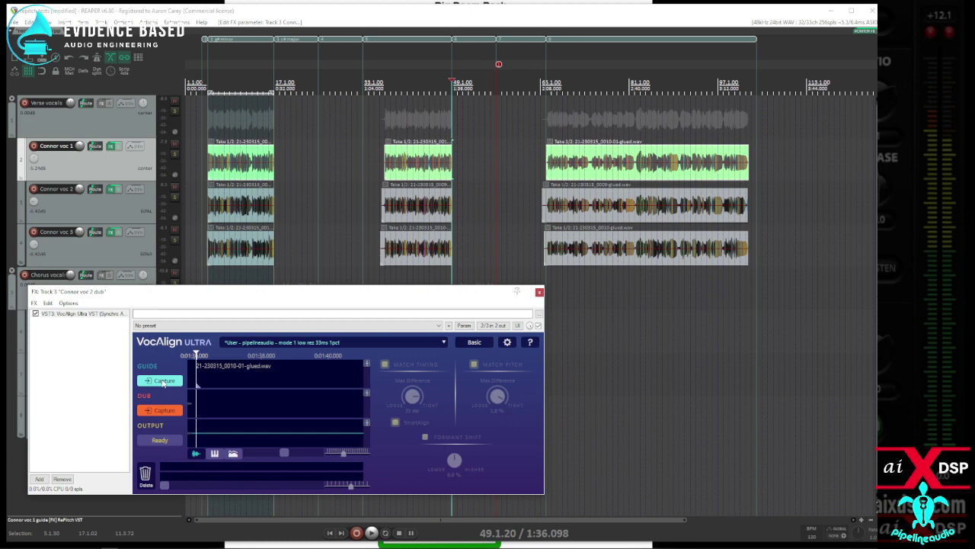
click(145, 209)
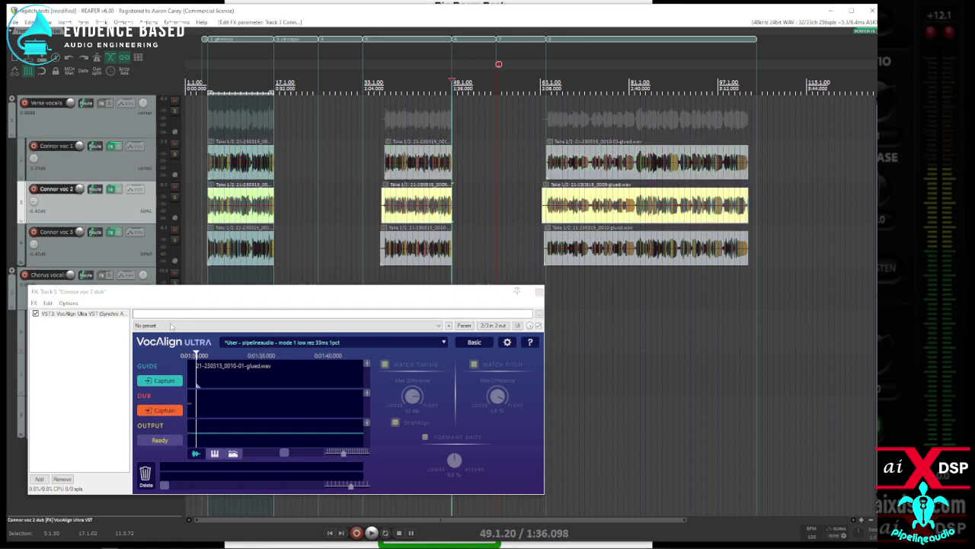
click(165, 411)
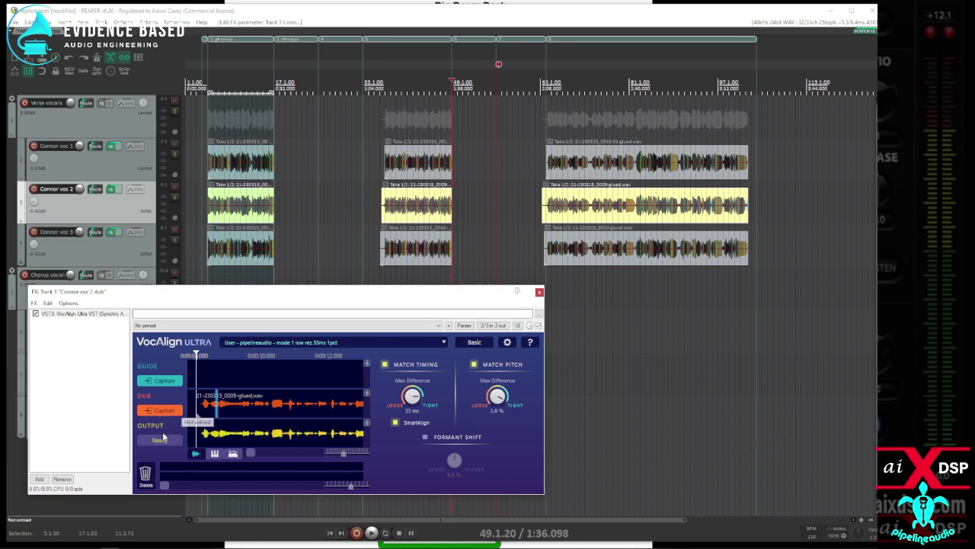
- Clear all captured audio from VocAlign and remove the effect from the third verse vocal track
click(145, 472)
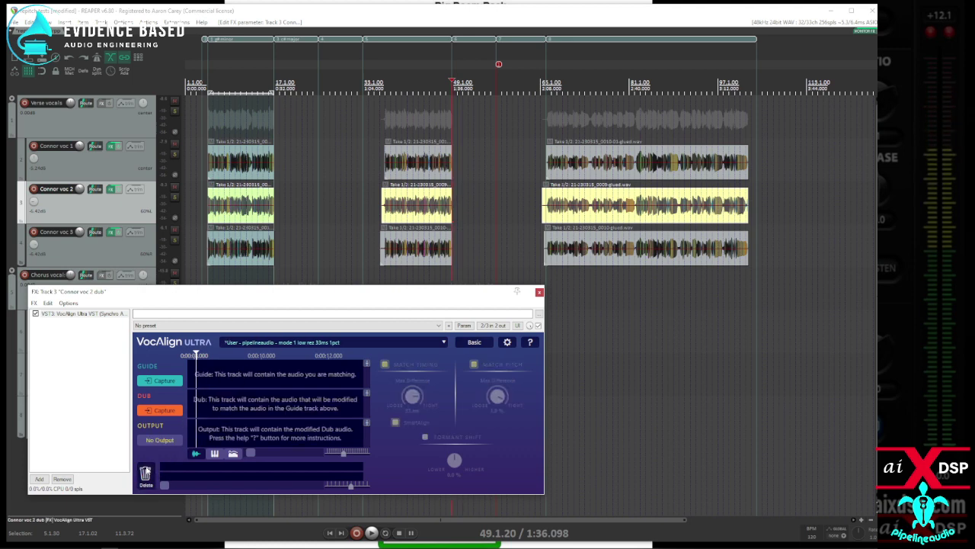
click(113, 234)
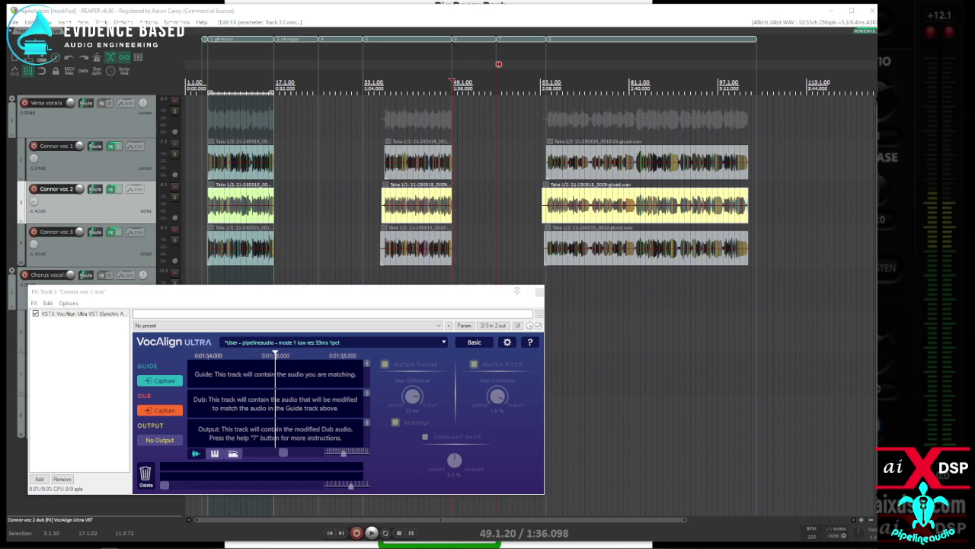
key(Delete)
- Capture the first verse vocal track's clips as the guide and the second verse vocal track's clips as the dub
click(638, 151)
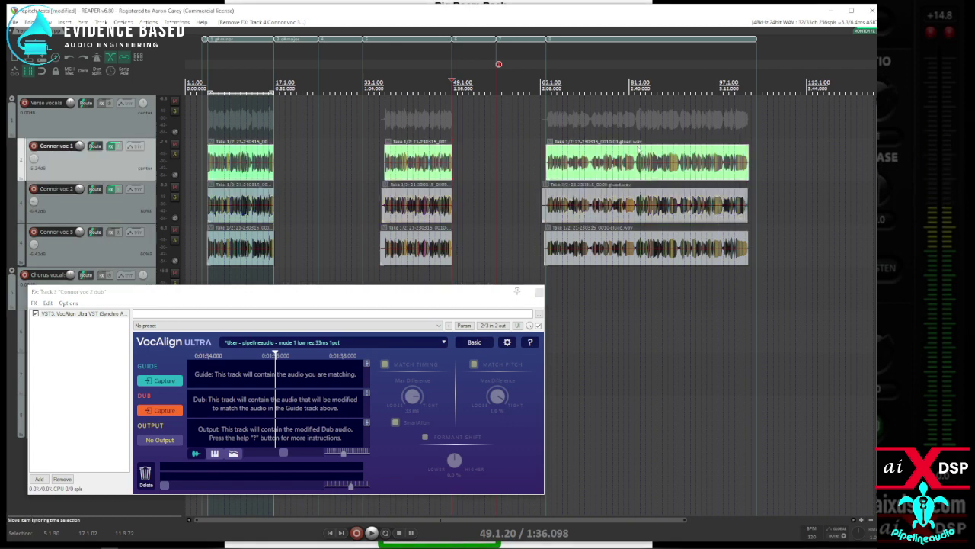
click(164, 380)
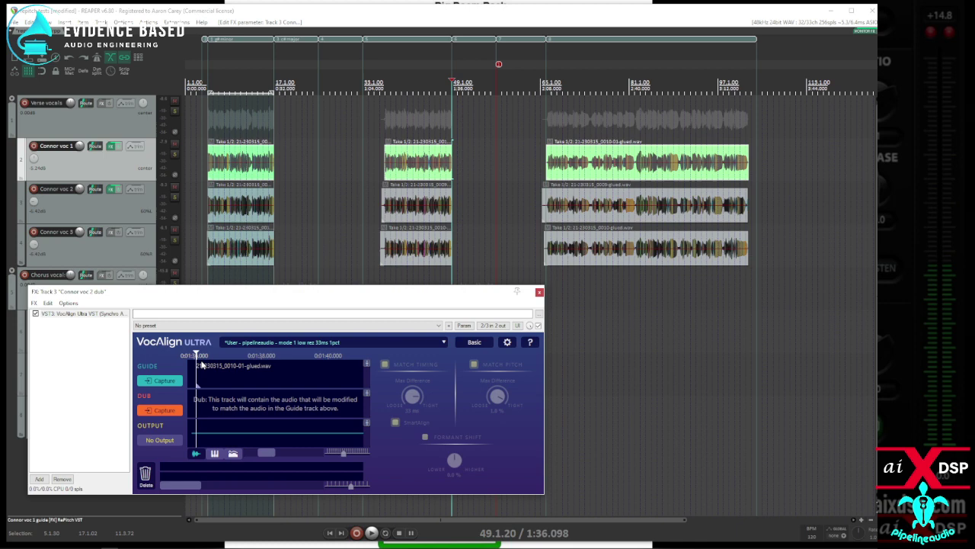
click(141, 202)
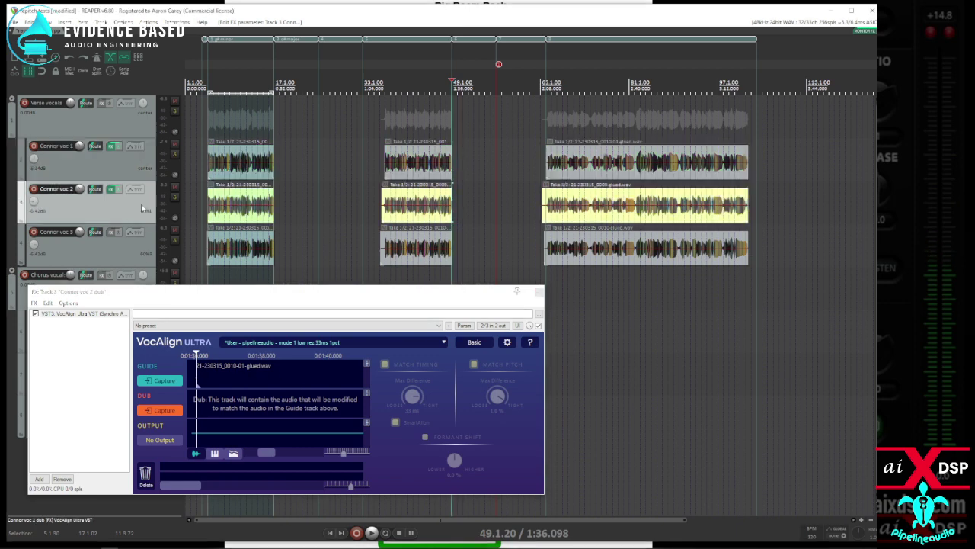
click(163, 412)
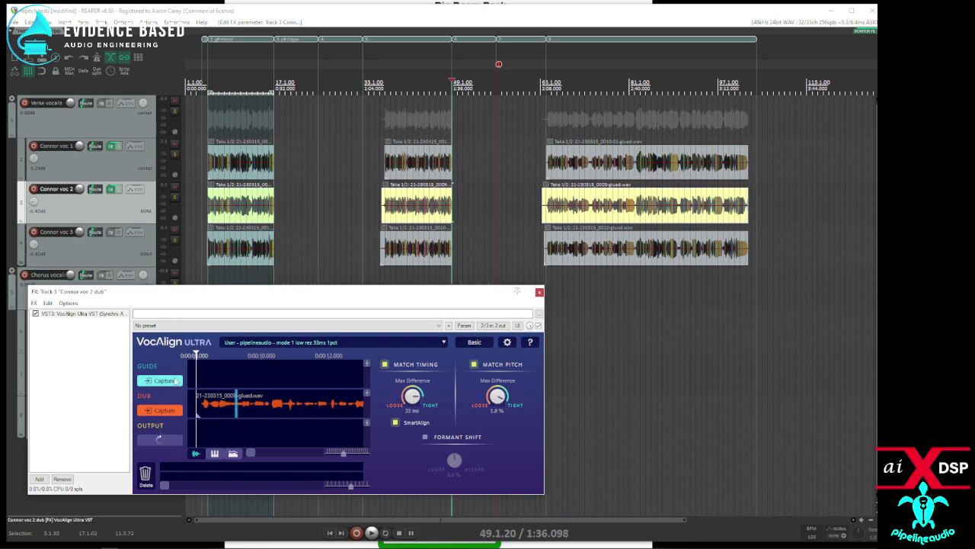
- Open RePitch on the first verse vocal track and examine the tuned notes in its three captured segments
click(112, 170)
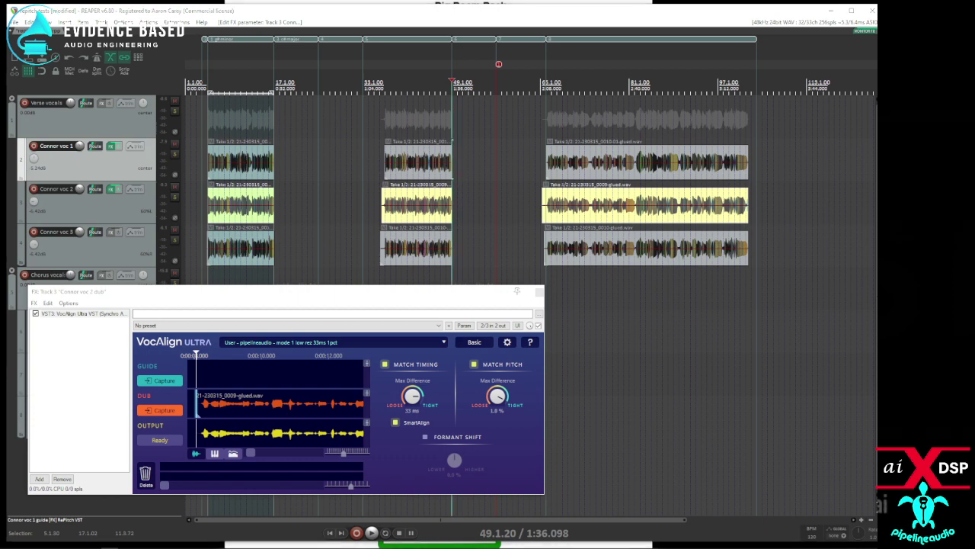
key(f)
drag(512, 100, 524, 100)
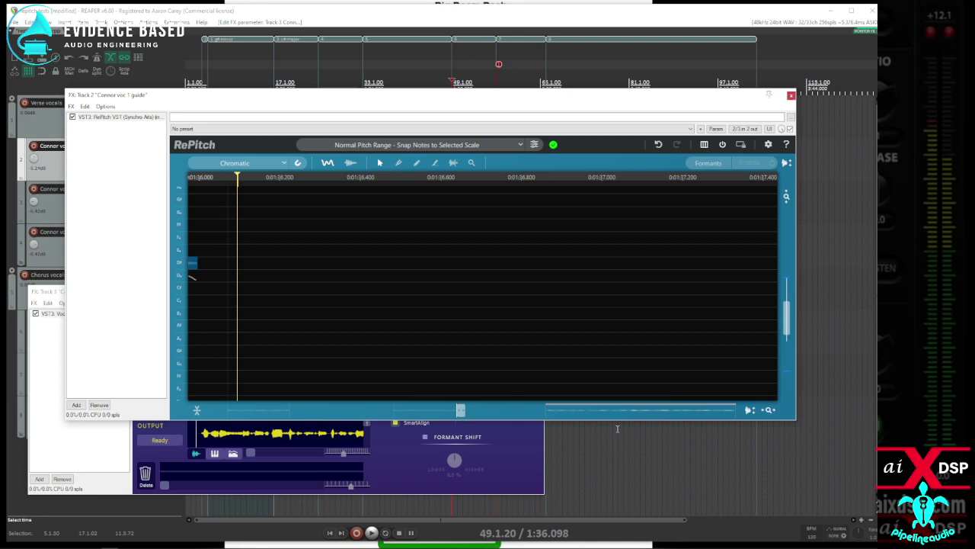
click(429, 409)
click(264, 409)
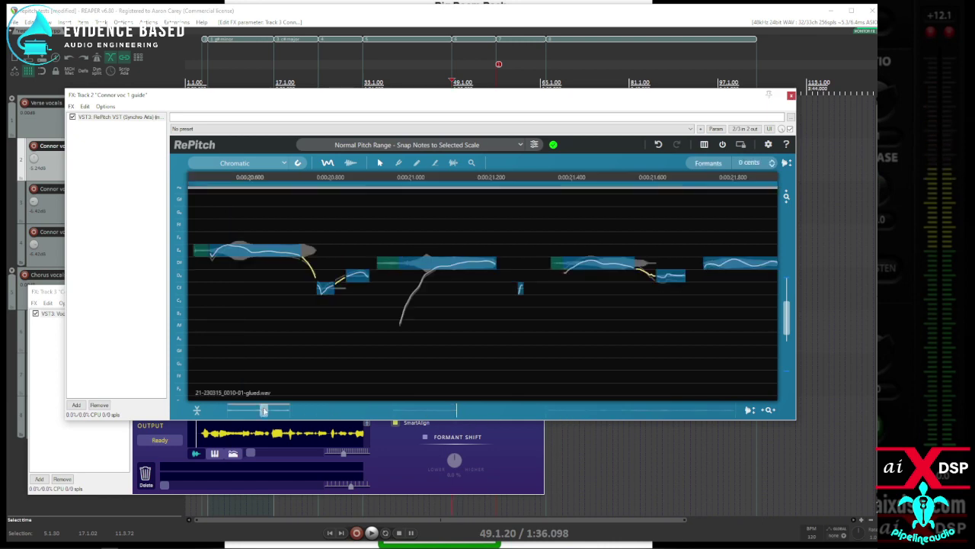
click(595, 411)
click(401, 405)
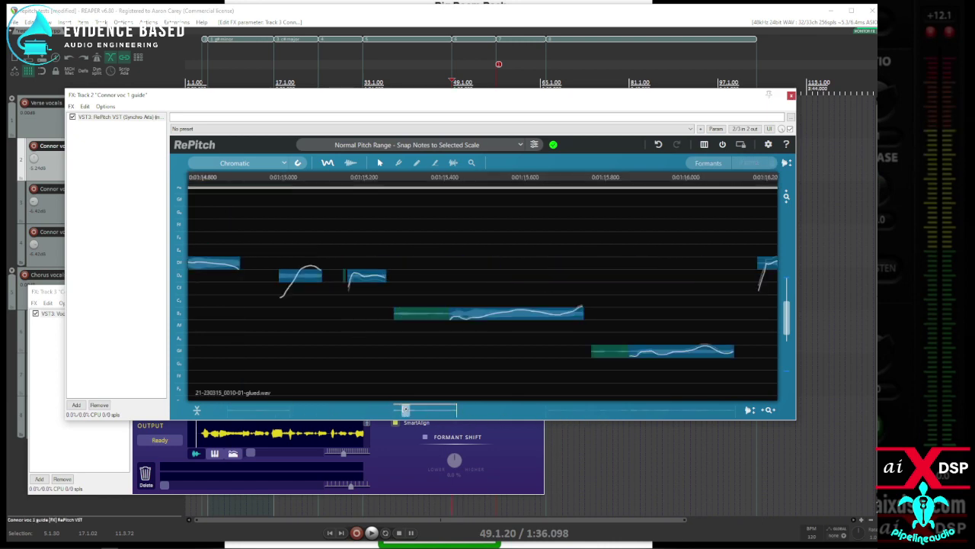
click(274, 405)
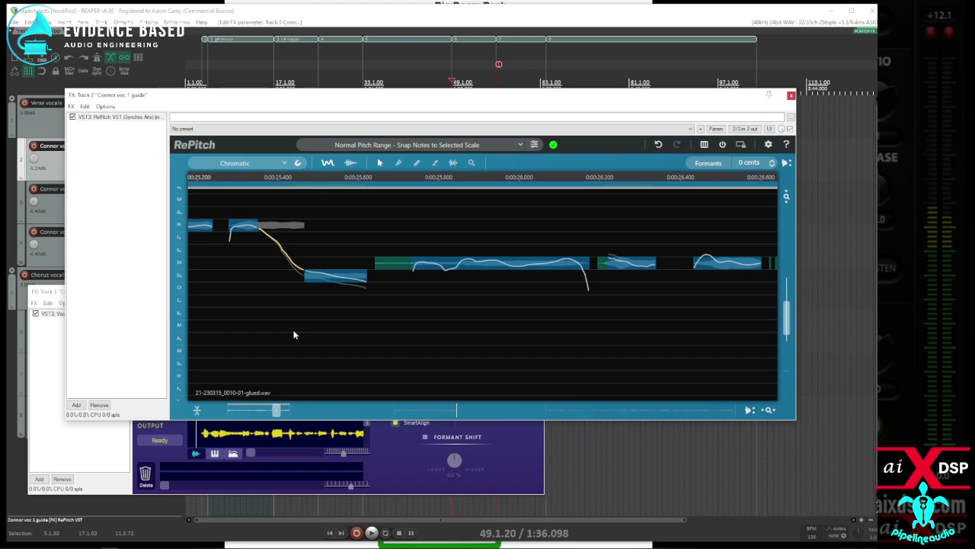
- Select everything in RePitch, close its window and recapture the VocAlign guide from the first verse vocal track's clips
key(ctrl+a)
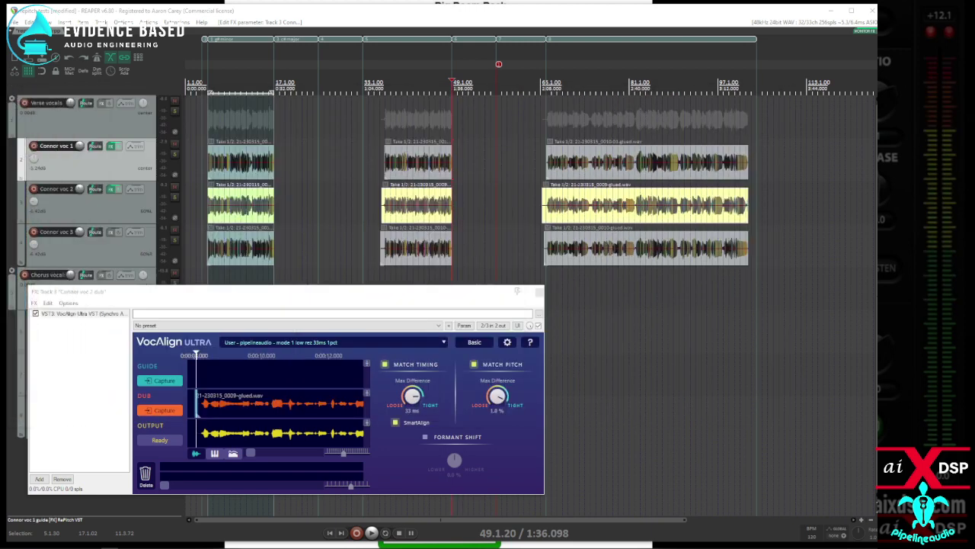
click(132, 165)
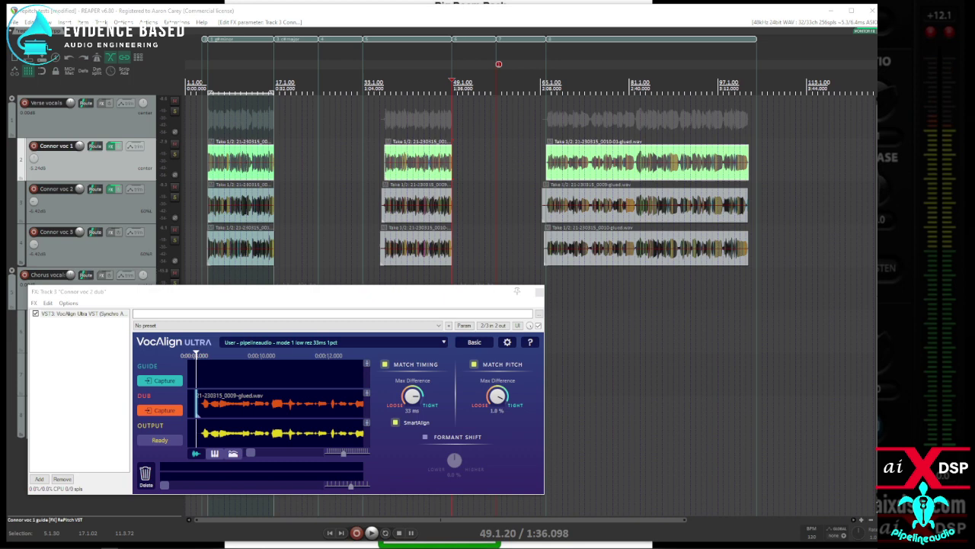
click(164, 384)
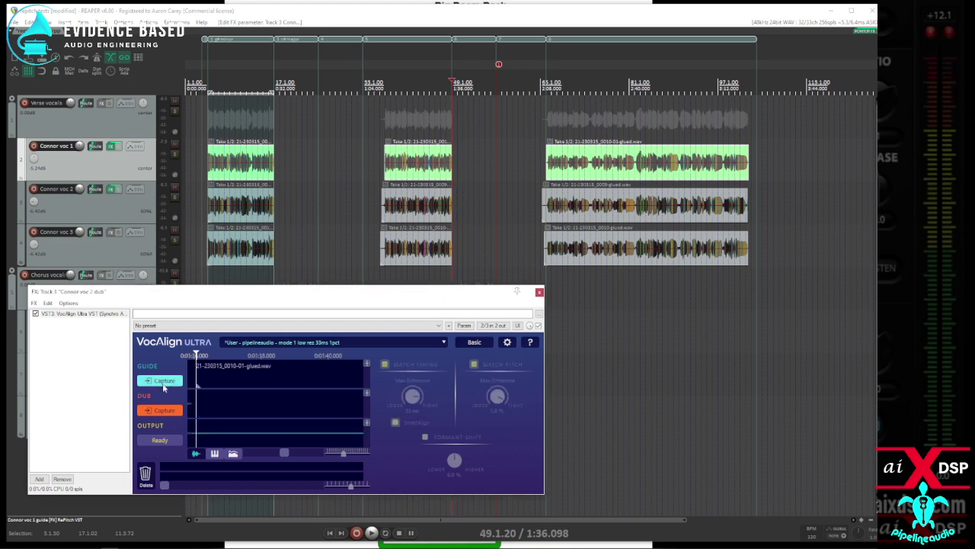